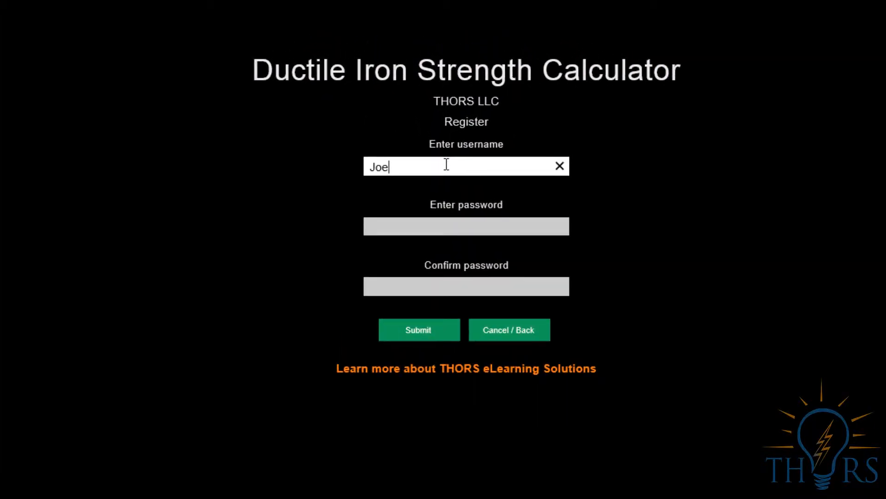
type("Smith")
Step: Complete the username and password fields and submit the new account registration
key("Tab")
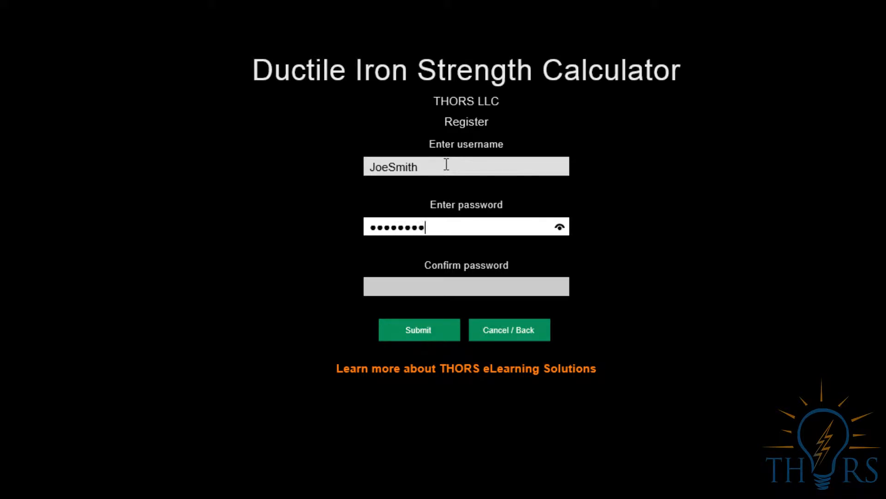
key("Tab")
left_click(419, 330)
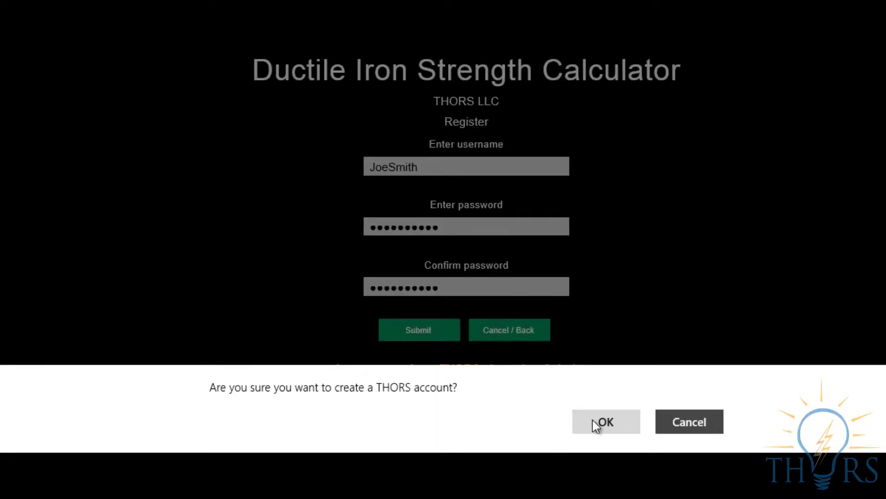
left_click(606, 422)
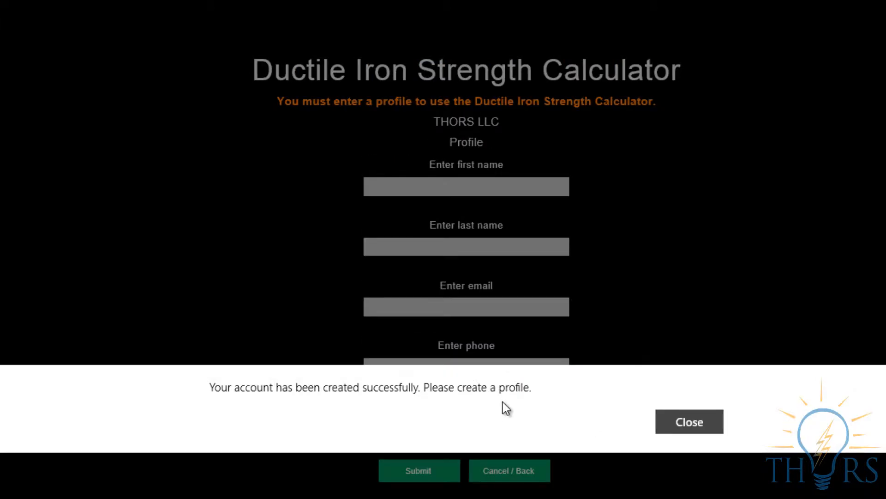
Step: Fill in first name, last name, email, phone and company Thors, then submit and confirm the profile
left_click(689, 422)
left_click(467, 186)
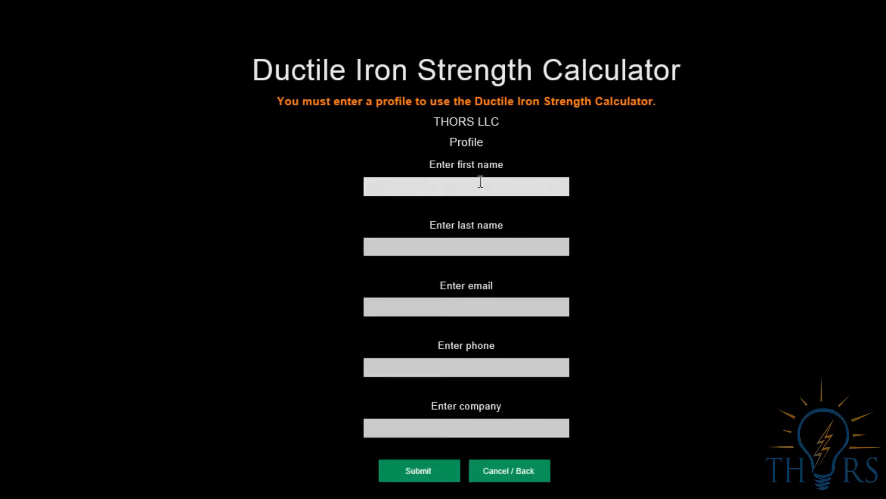
type("Joe")
key("Tab")
type("Smith")
key("Tab")
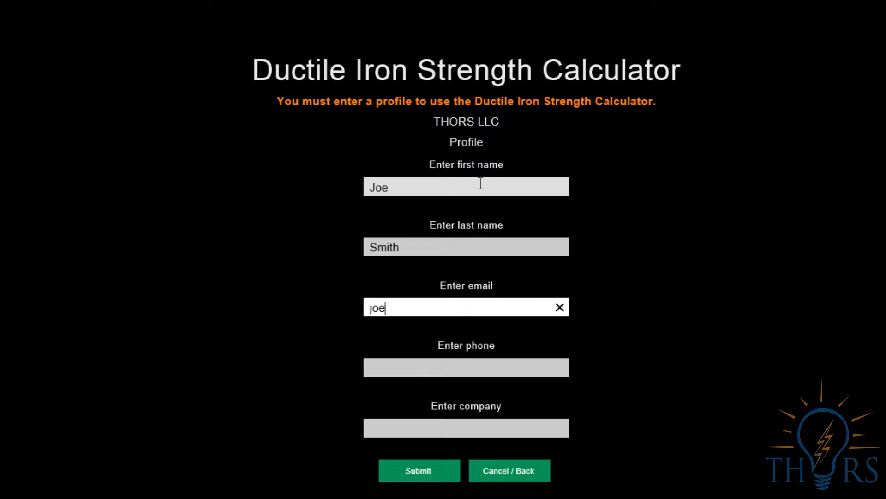
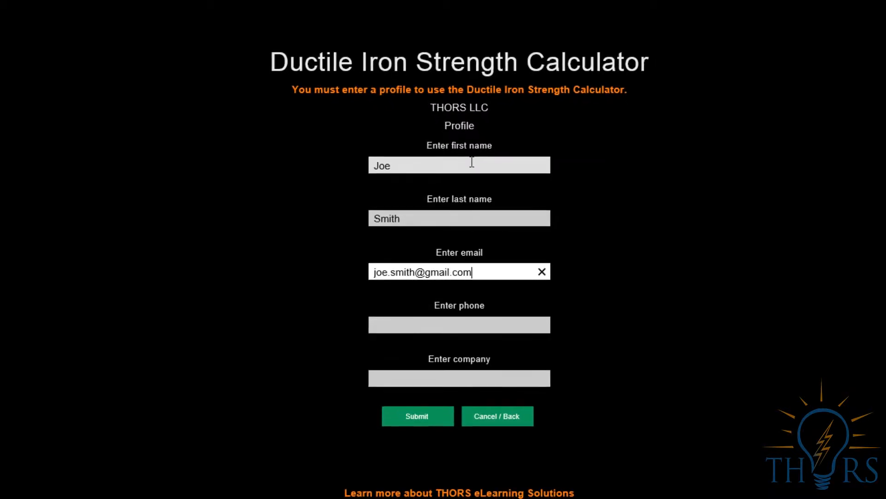
key("Tab")
type("555-555-5555")
key("Tab")
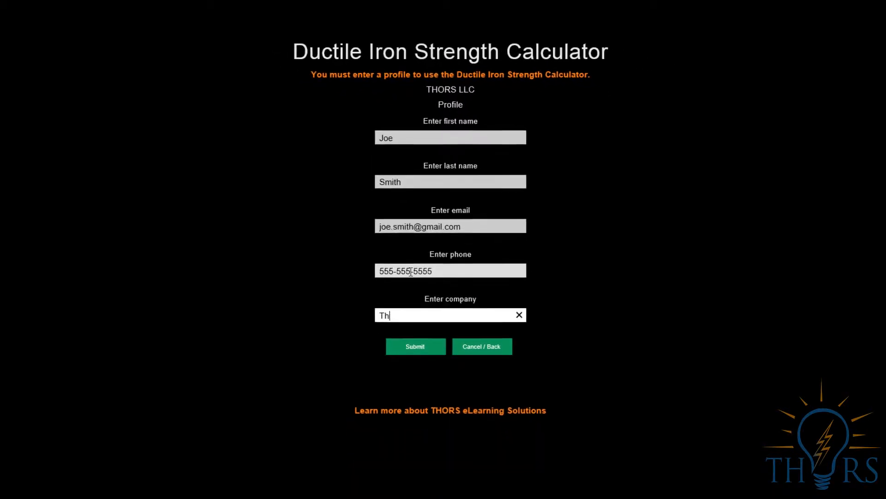
type("Thors")
left_click(417, 381)
left_click(539, 280)
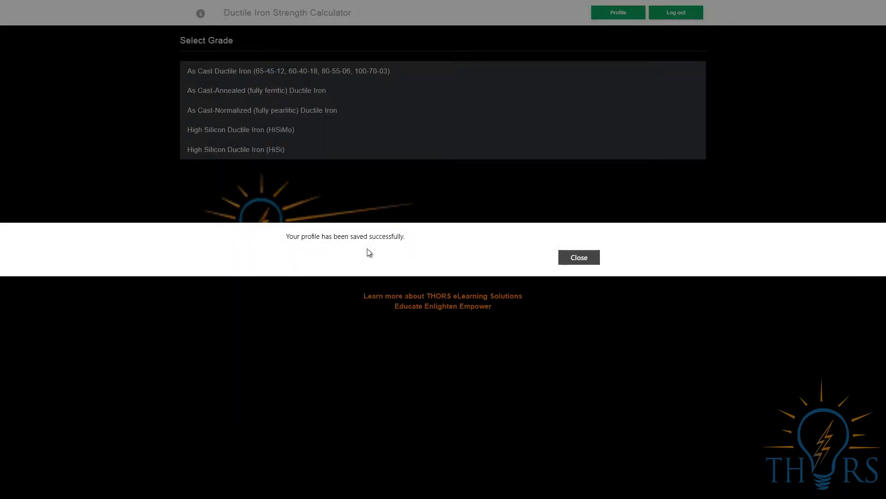
left_click(576, 258)
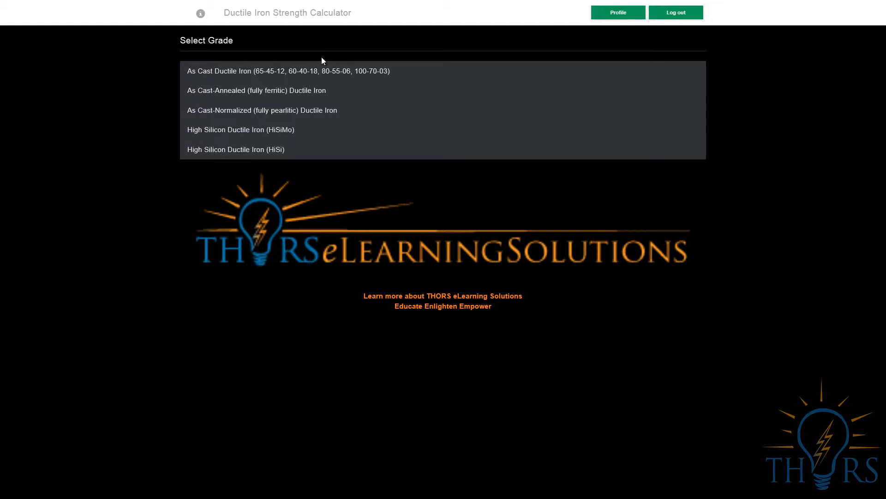
left_click(200, 13)
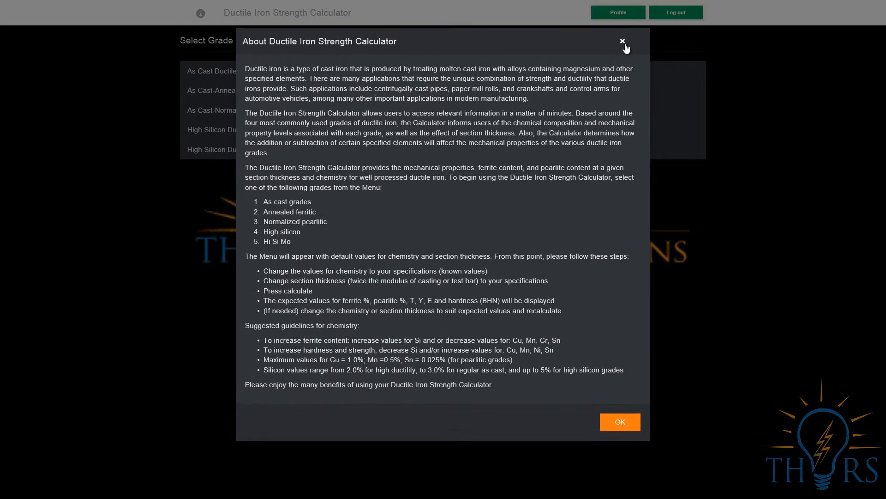
left_click(624, 42)
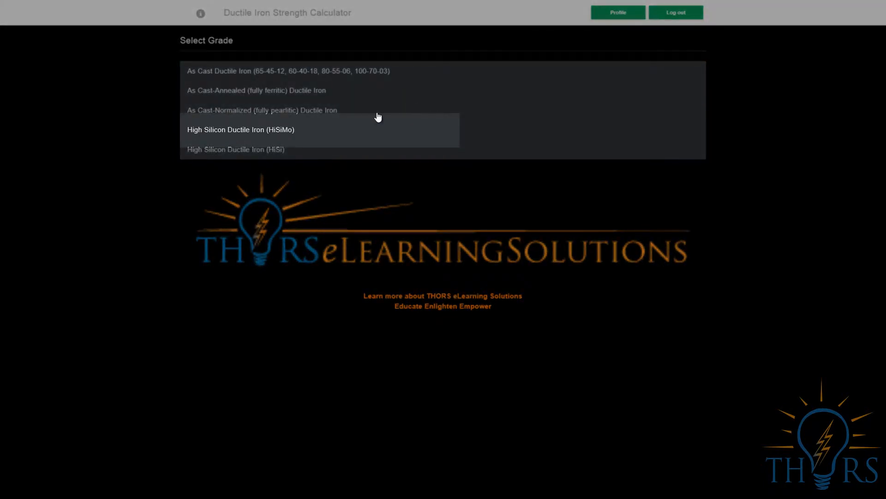
Step: Choose the High Silicon Ductile Iron (HiSiMo) grade from the Select Grade list
left_click(283, 133)
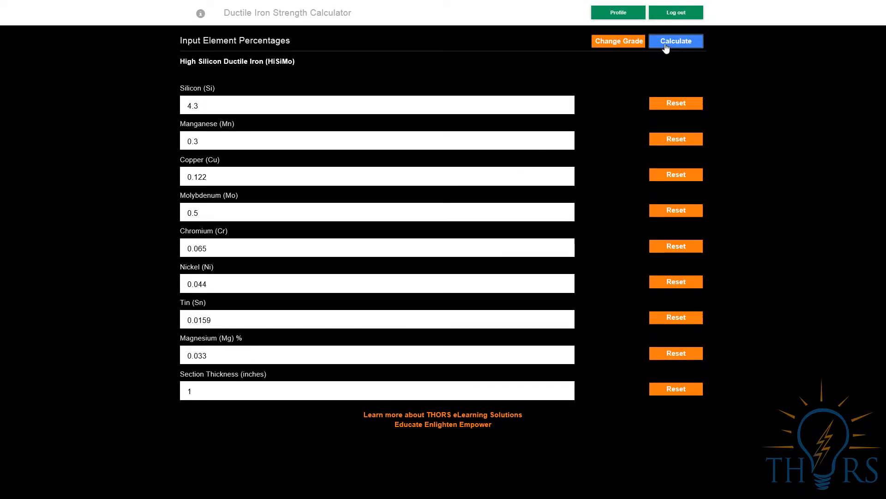
Step: Calculate HiSiMo properties: 100% ferrite, 226.54 BHN, 89.95 KSI tensile, 69.36 KSI yield
left_click(666, 46)
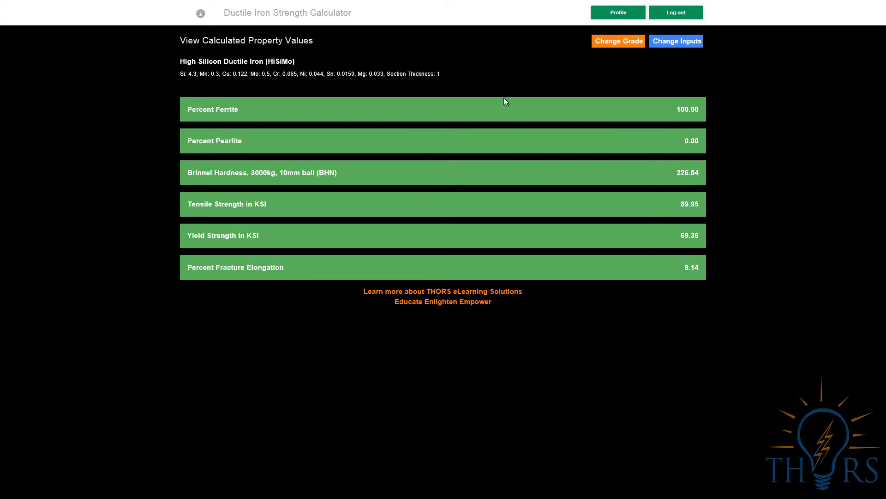
Step: Change the HiSiMo inputs to silicon 4 and manganese 0.5
left_click(678, 41)
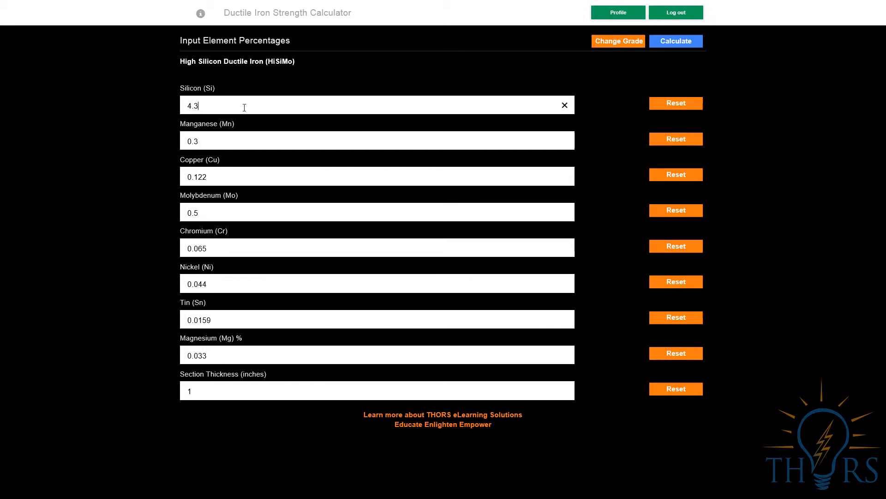
left_click(244, 106)
key("BackSpace")
key("BackSpace")
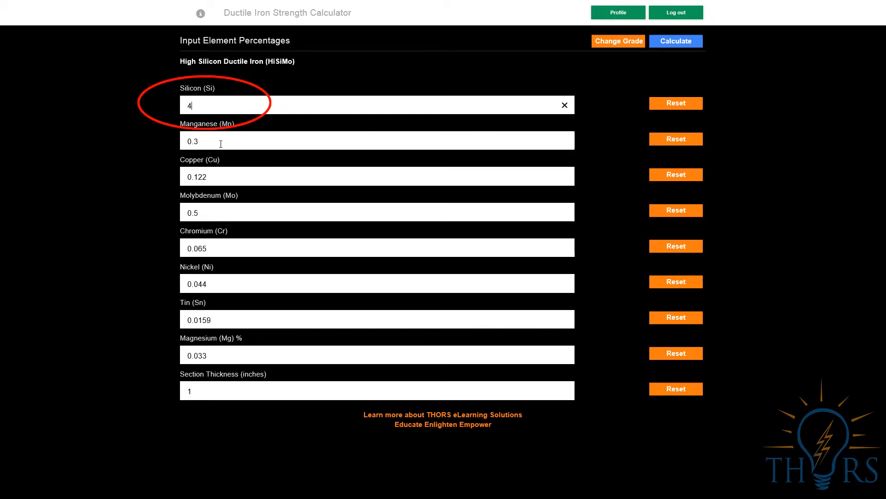
left_click(220, 143)
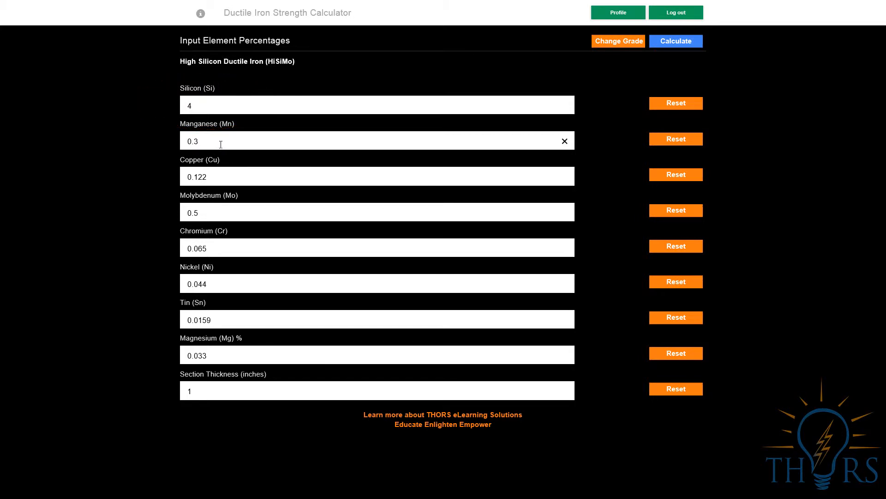
key("BackSpace")
Step: Recalculate HiSiMo results: 216.07 BHN, 86.03 KSI tensile, 66.38 KSI yield, 10.07% elongation
left_click(664, 42)
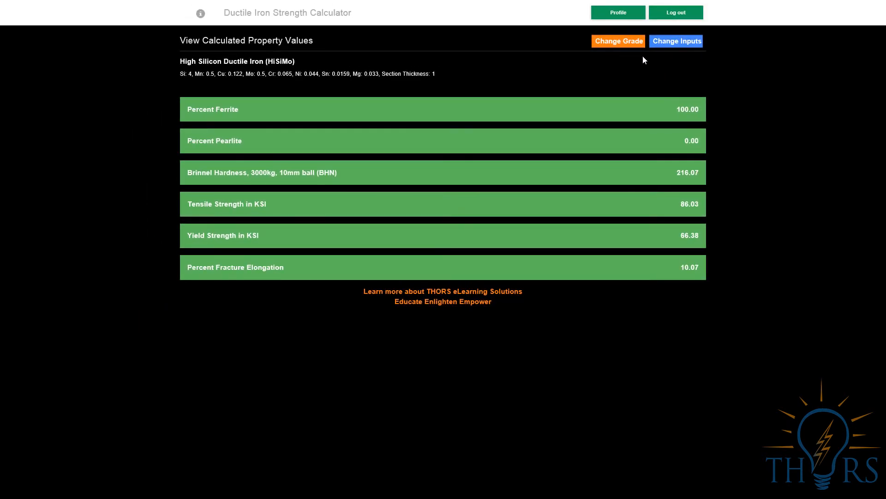
Step: Switch to the As Cast Ductile Iron grade and set section thickness to 2 inches
left_click(623, 42)
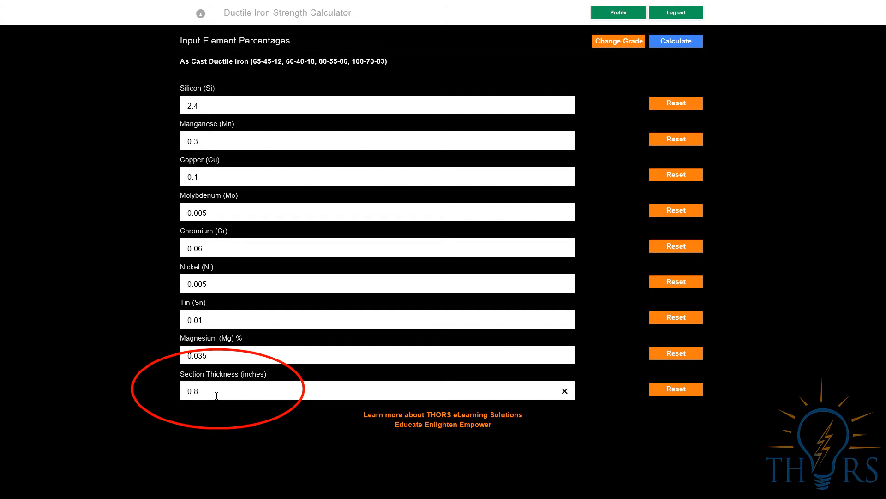
key("BackSpace")
key("BackSpace")
key("BackSpace")
type("2")
Step: Calculate As Cast properties at 2 inches: 141.90 BHN, 68.05 KSI tensile, 41.28 KSI yield
left_click(671, 45)
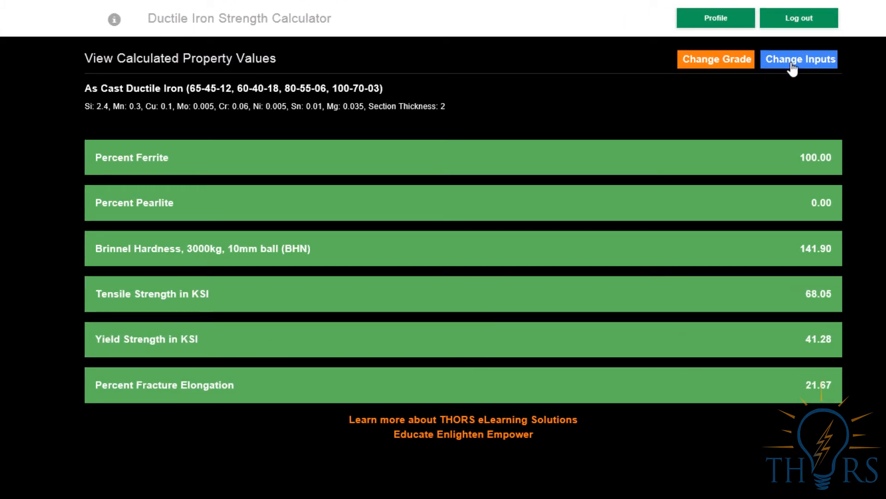